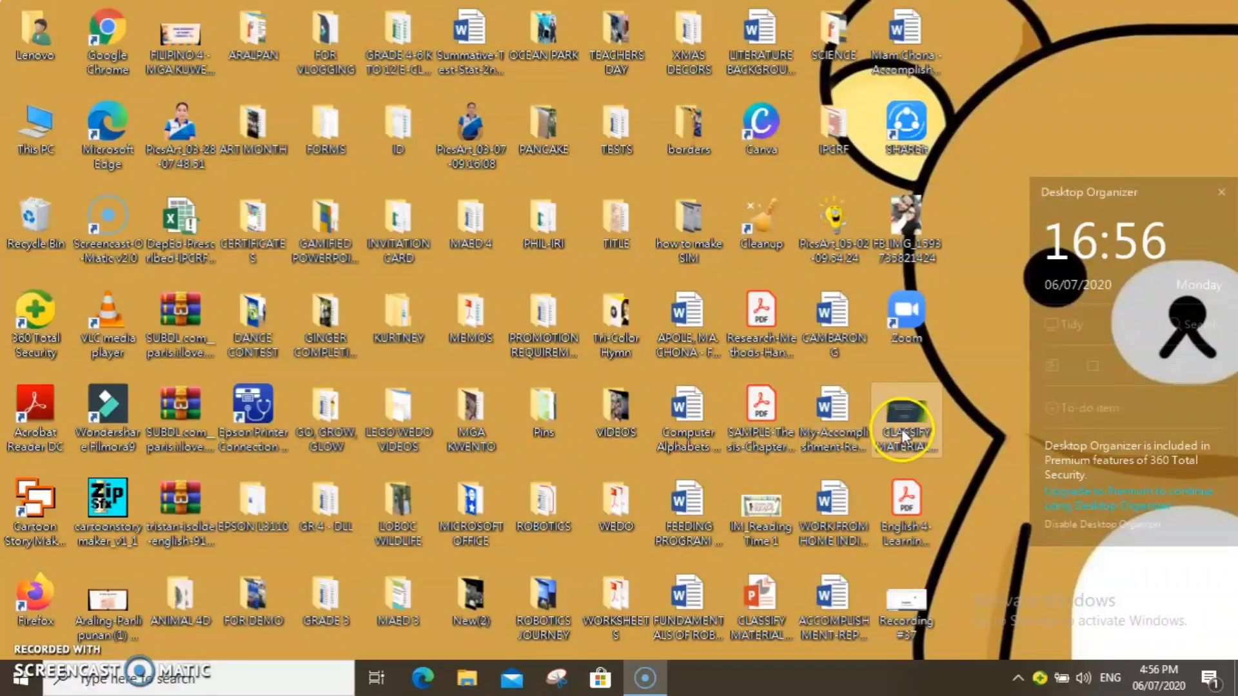
- Open the English 4- Learning Material PDF in Acrobat Reader and scroll through its first pages
{"action": "left_click", "coordinate": [920, 519]}
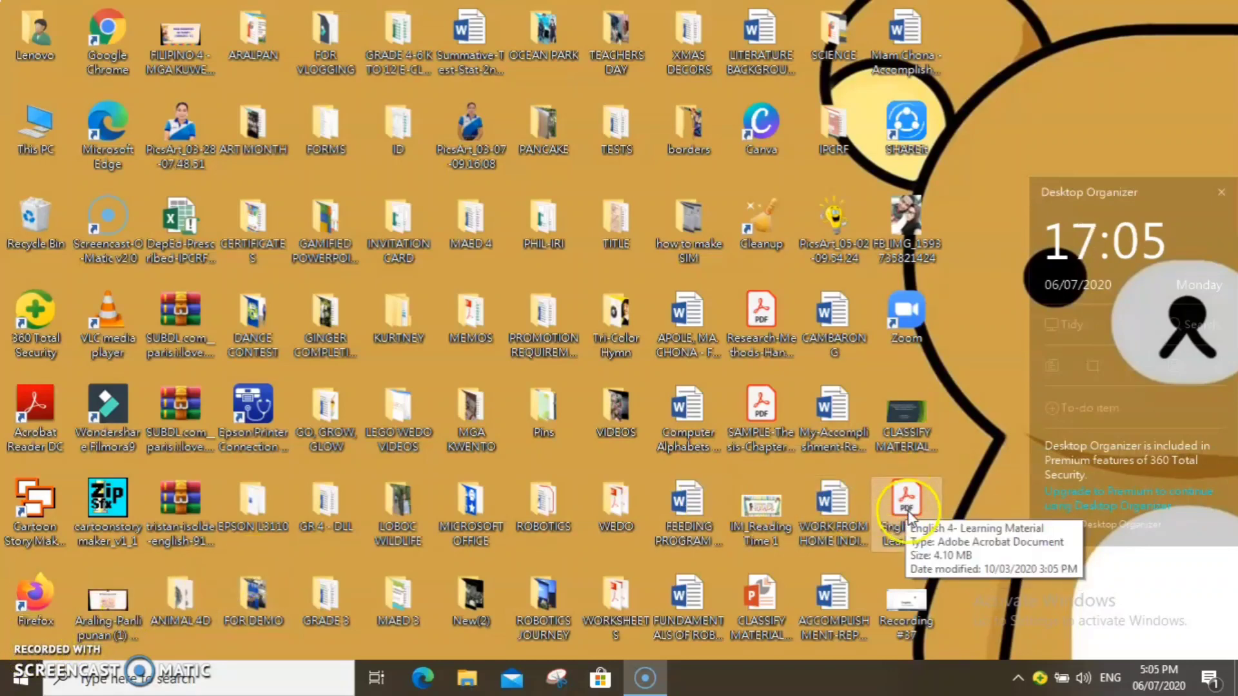
{"action": "double_click", "coordinate": [916, 521]}
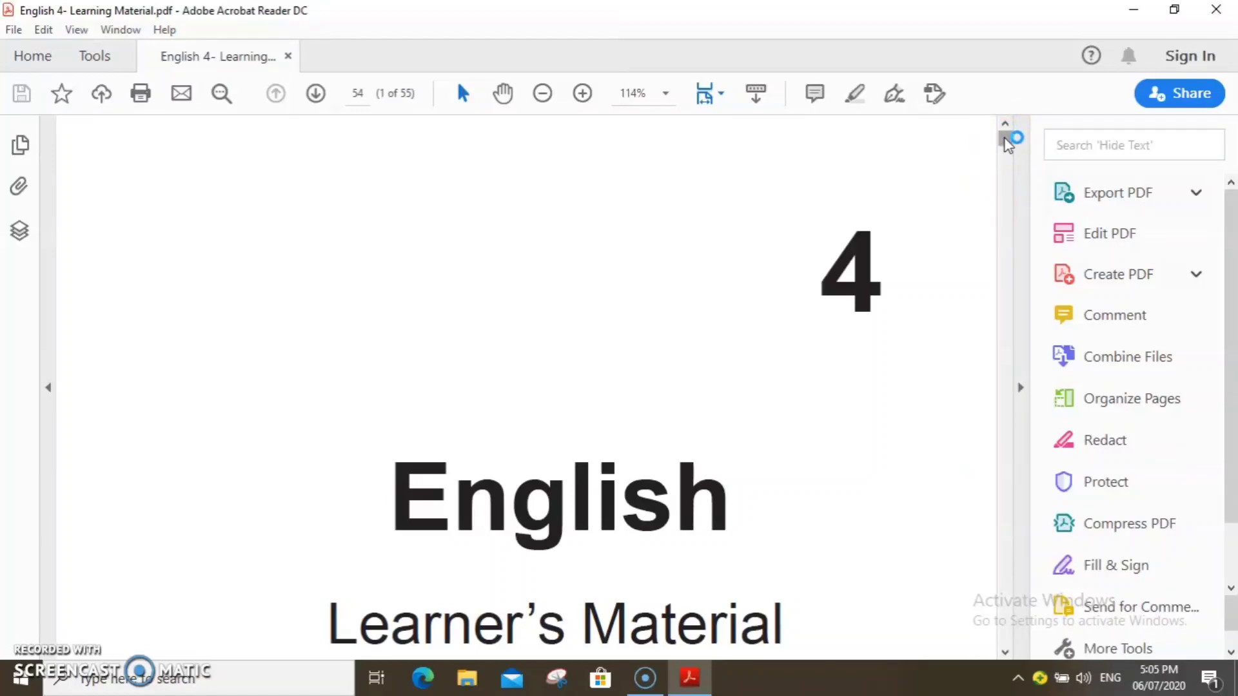
{"action": "left_click_drag", "start_coordinate": [1006, 149], "coordinate": [1009, 647]}
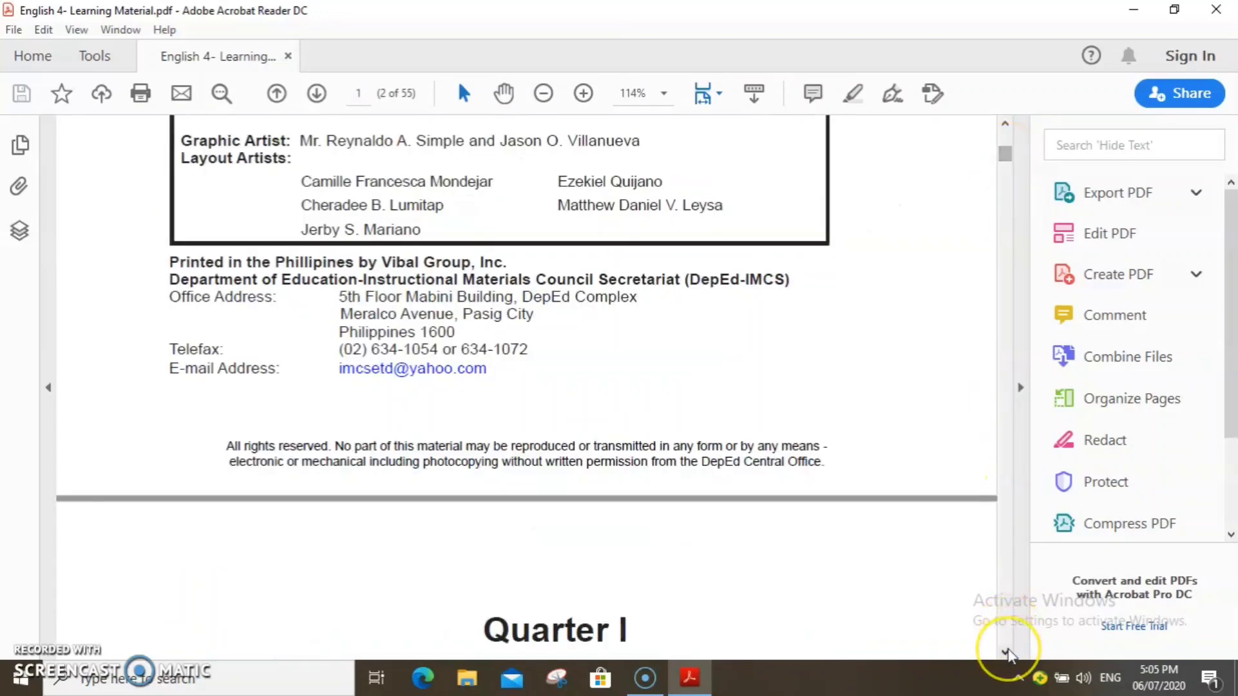
{"action": "left_click", "coordinate": [1006, 651]}
{"action": "left_click", "coordinate": [1006, 651]}
{"action": "left_click", "coordinate": [1005, 651]}
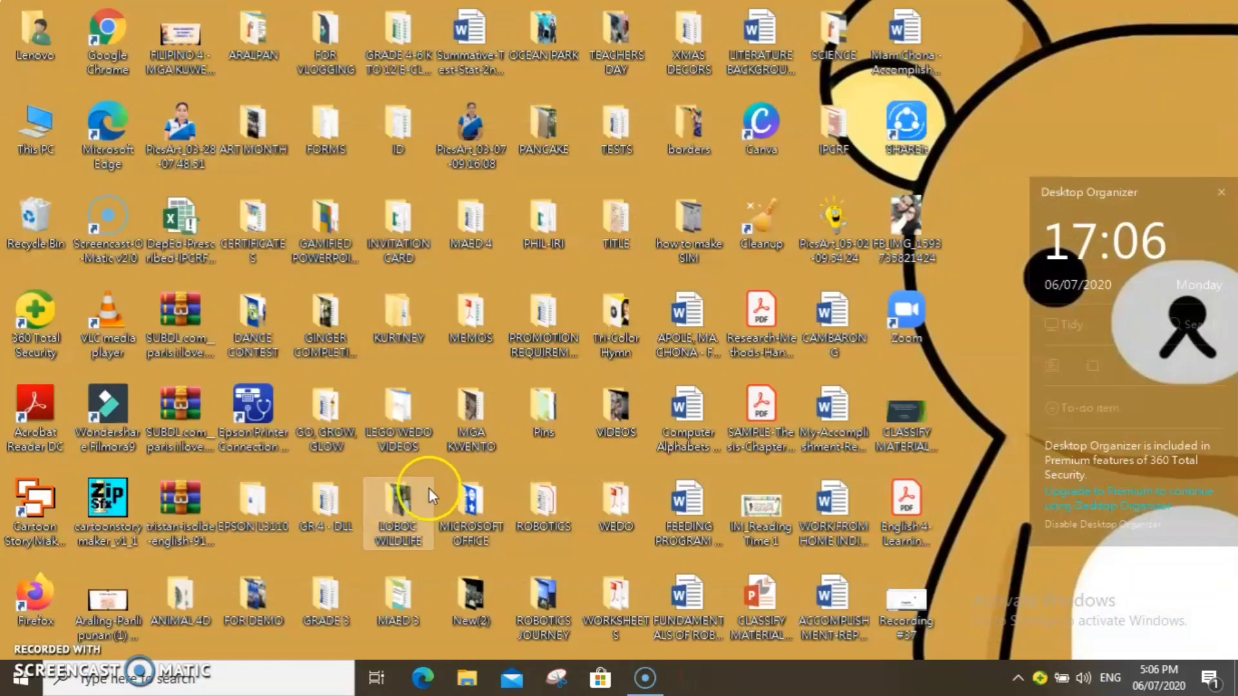
- Launch Word 2013 from the MICROSOFT OFFICE folder on the desktop
{"action": "left_click", "coordinate": [477, 506]}
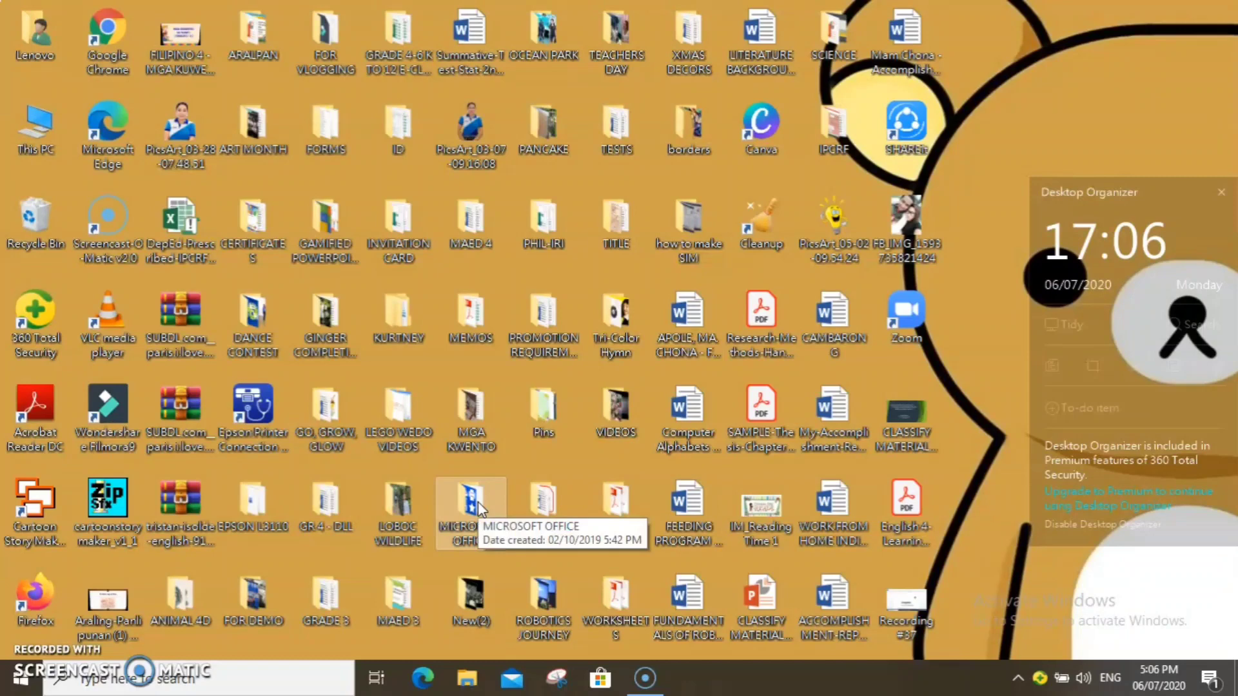
{"action": "double_click", "coordinate": [477, 506]}
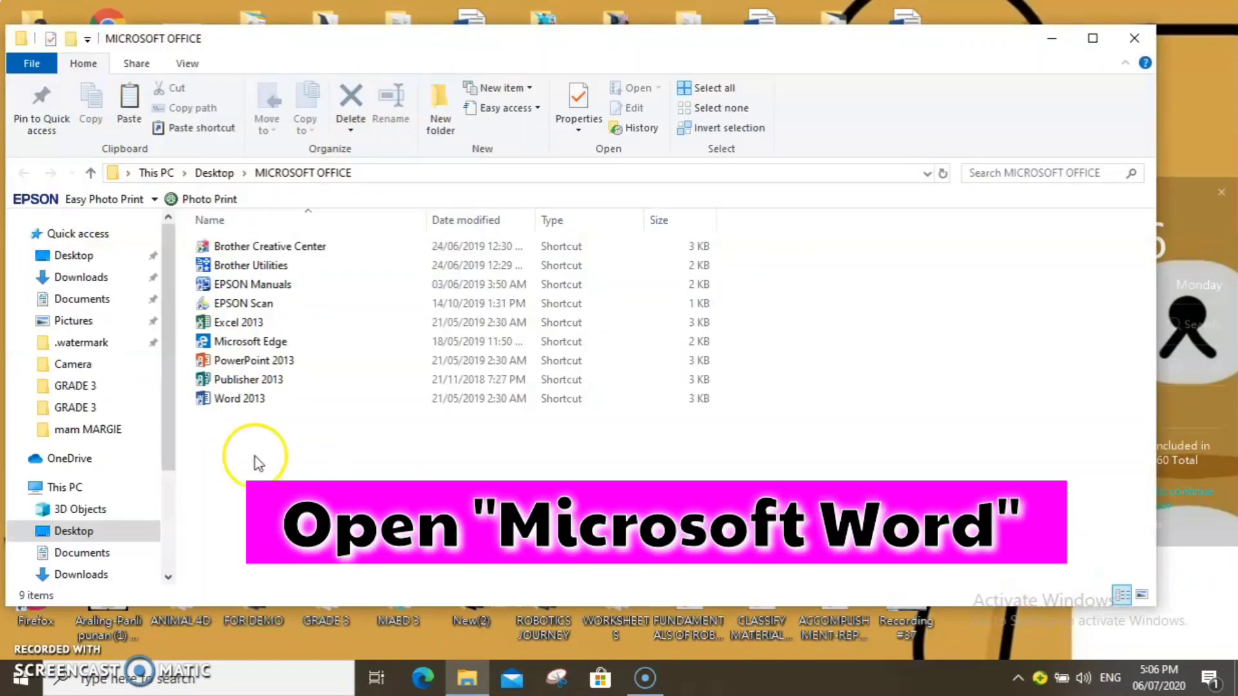
{"action": "double_click", "coordinate": [245, 404]}
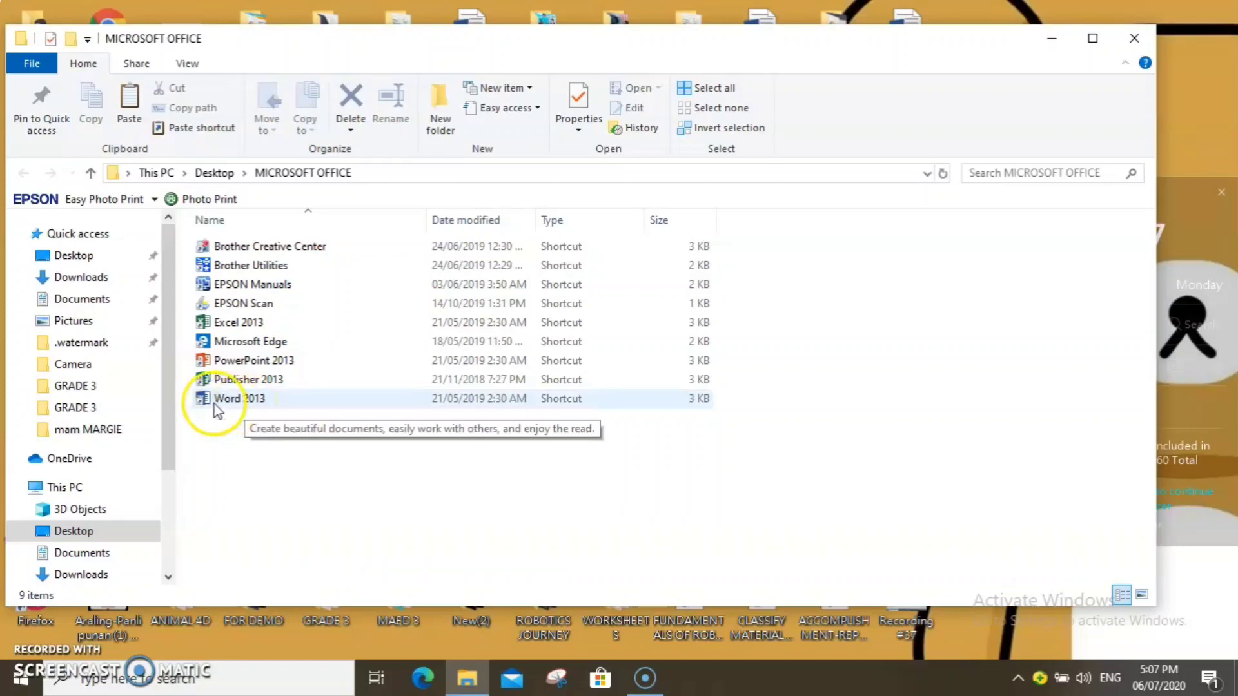
{"action": "double_click", "coordinate": [249, 405]}
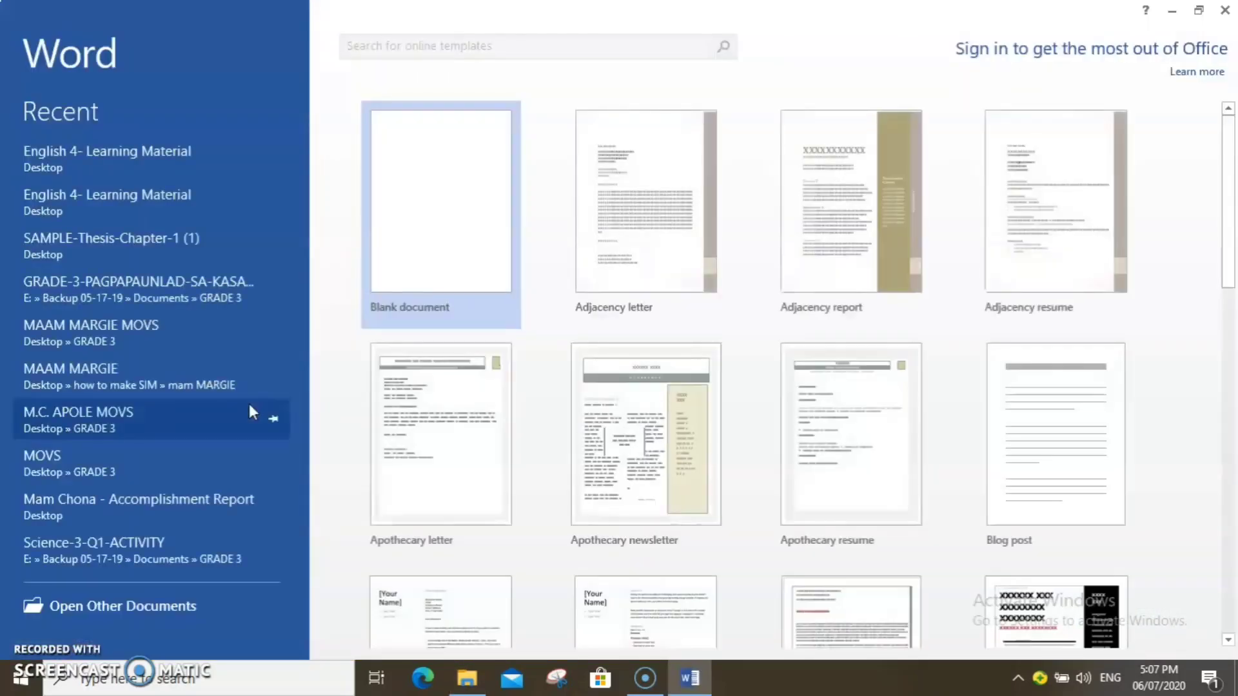
- Dismiss the Office activation notice and create a new blank document, Document1
{"action": "left_click", "coordinate": [424, 373]}
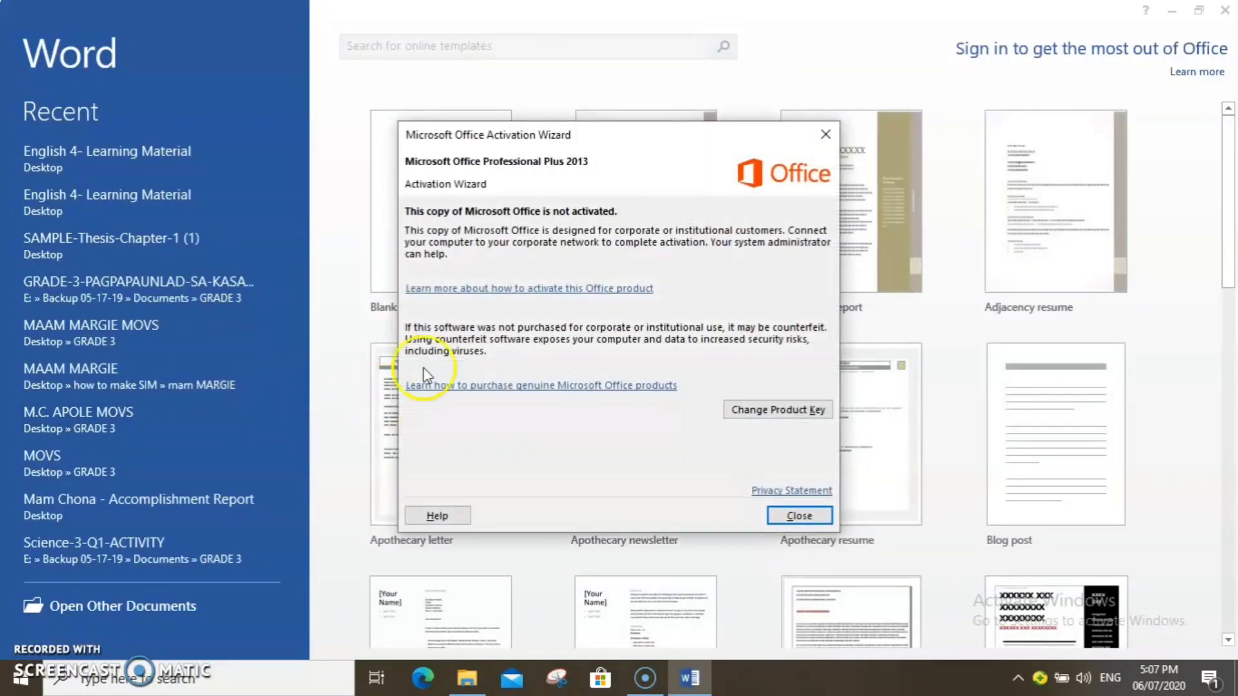
{"action": "left_click", "coordinate": [826, 134]}
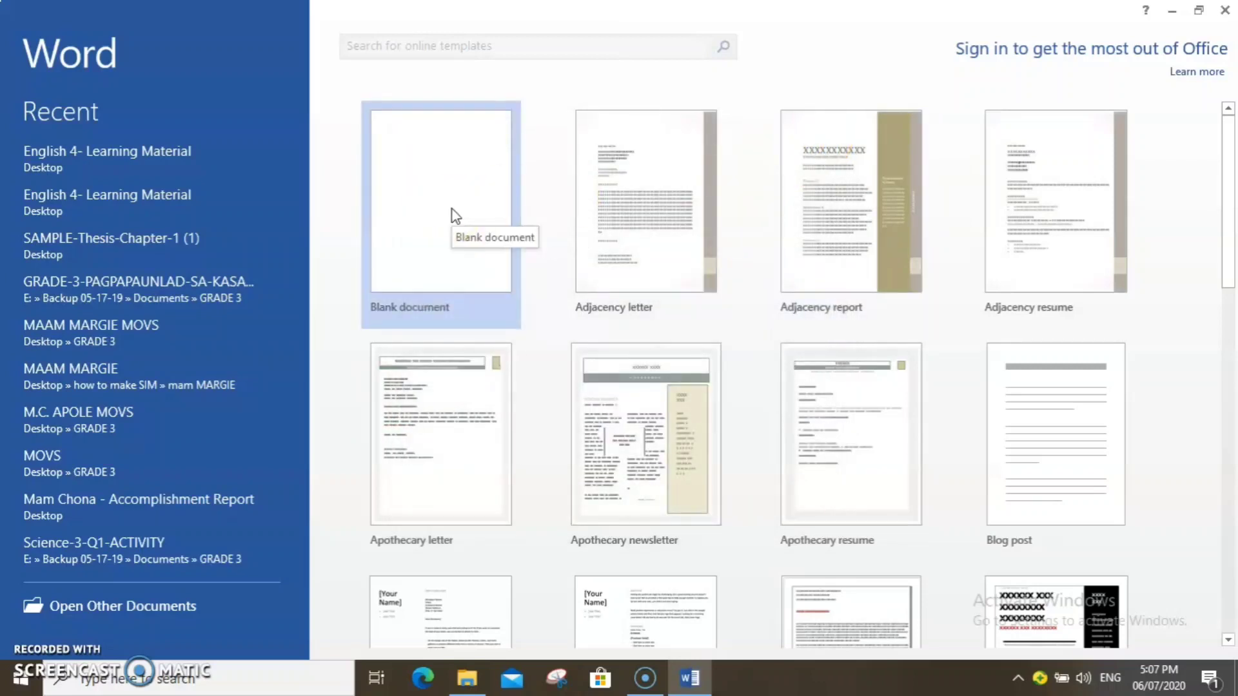
{"action": "left_click", "coordinate": [452, 209]}
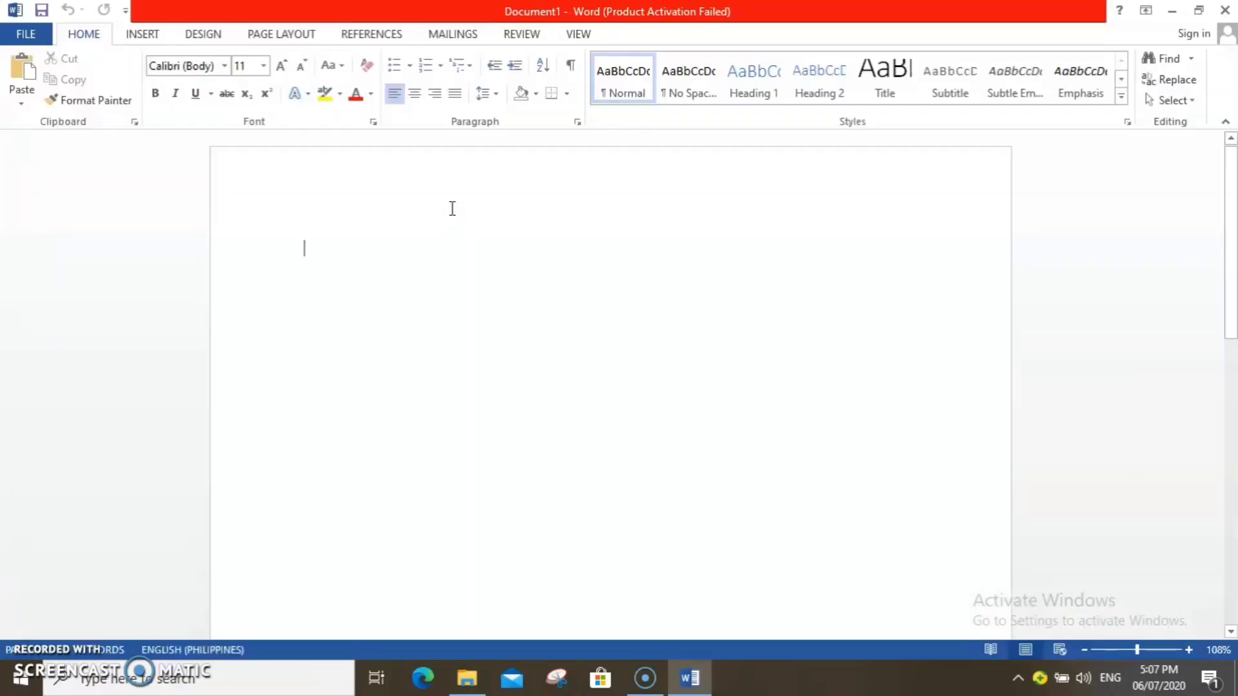
{"action": "mouse_move", "coordinate": [1231, 252]}
{"action": "left_mouse_down"}
{"action": "mouse_move", "coordinate": [1233, 335]}
{"action": "mouse_move", "coordinate": [1232, 230]}
{"action": "left_mouse_up"}
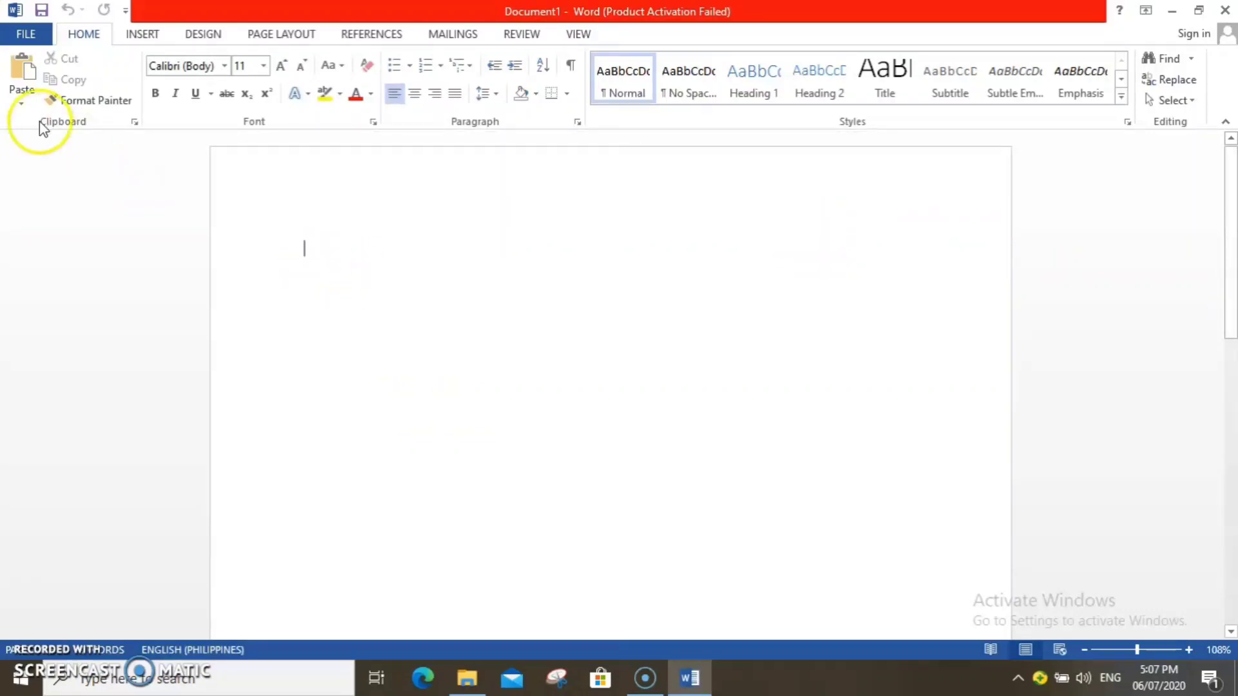
- Browse to the Desktop in Word's Open dialog
{"action": "left_click", "coordinate": [40, 29]}
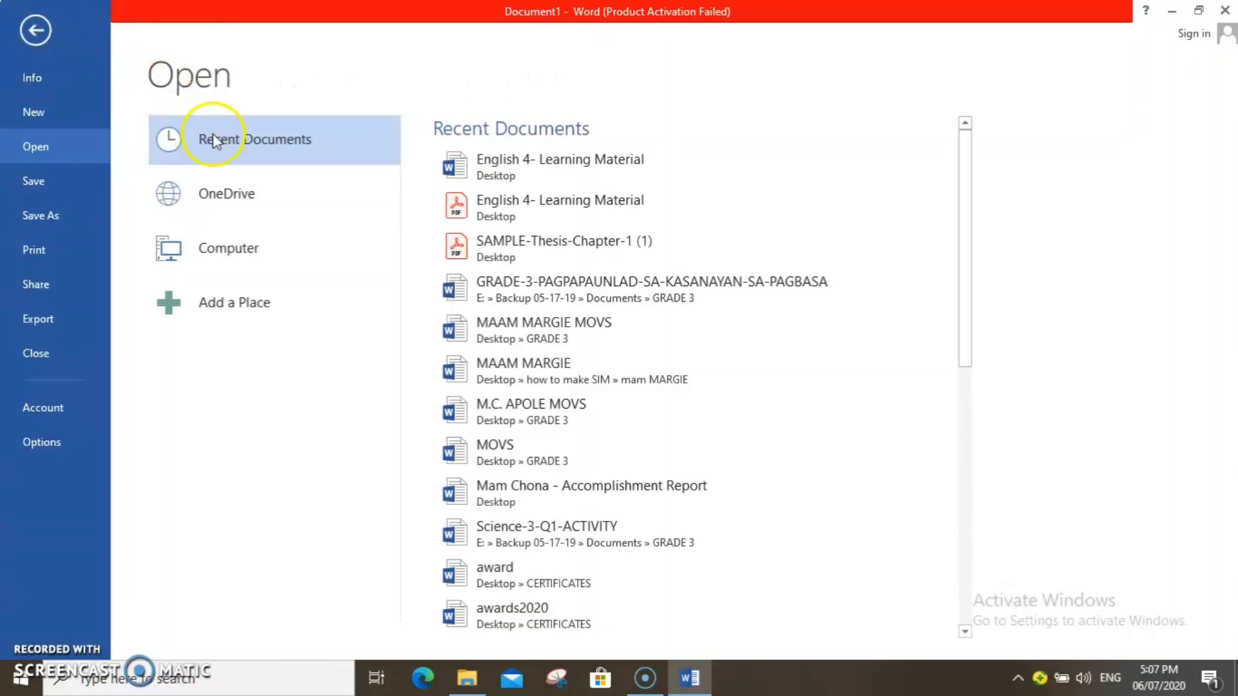
{"action": "left_click", "coordinate": [237, 260]}
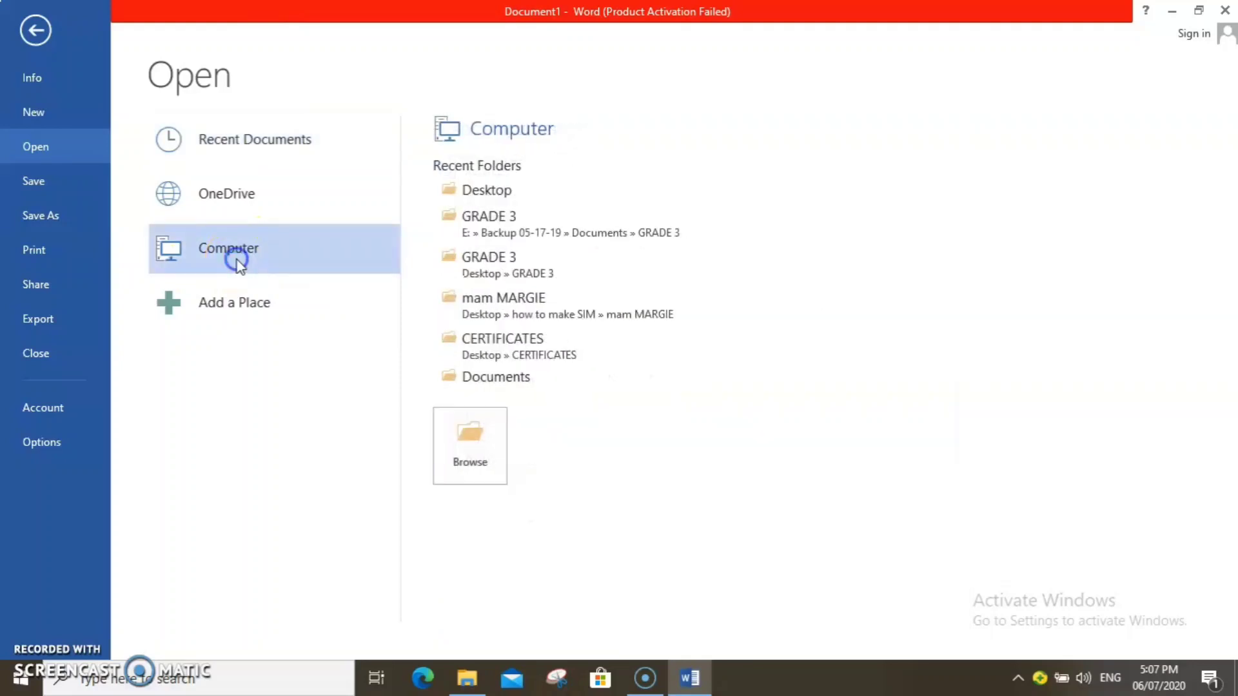
{"action": "left_click", "coordinate": [235, 258]}
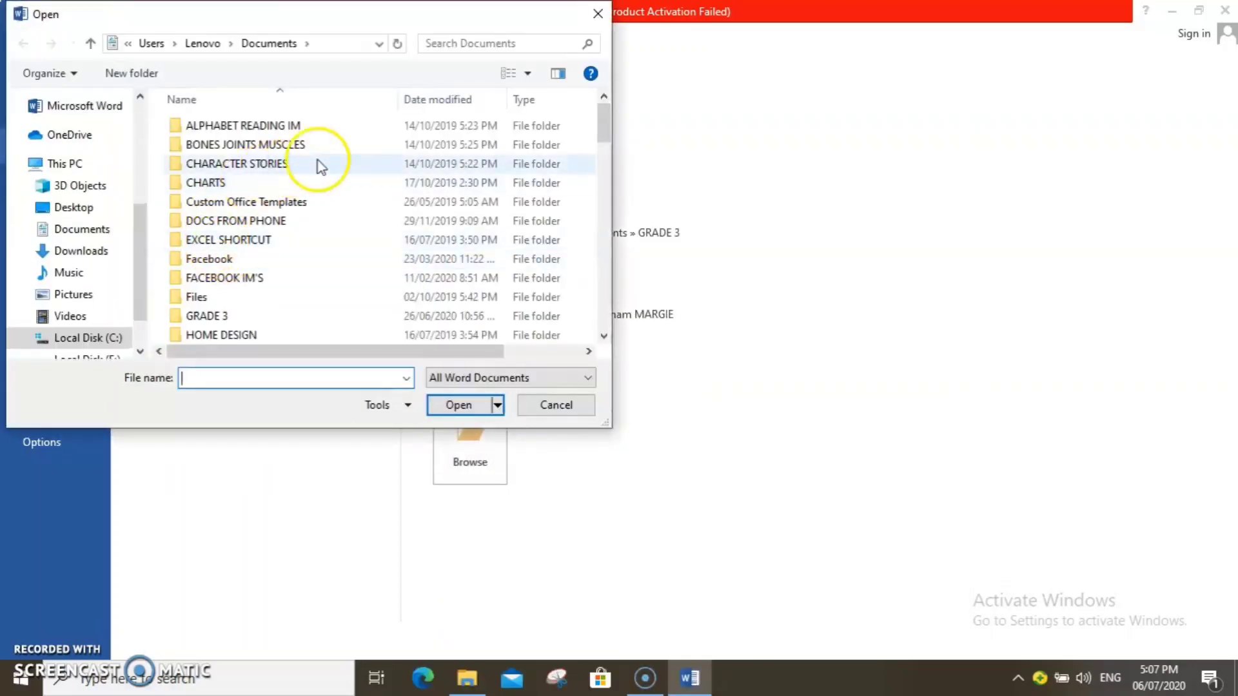
{"action": "left_click", "coordinate": [71, 207]}
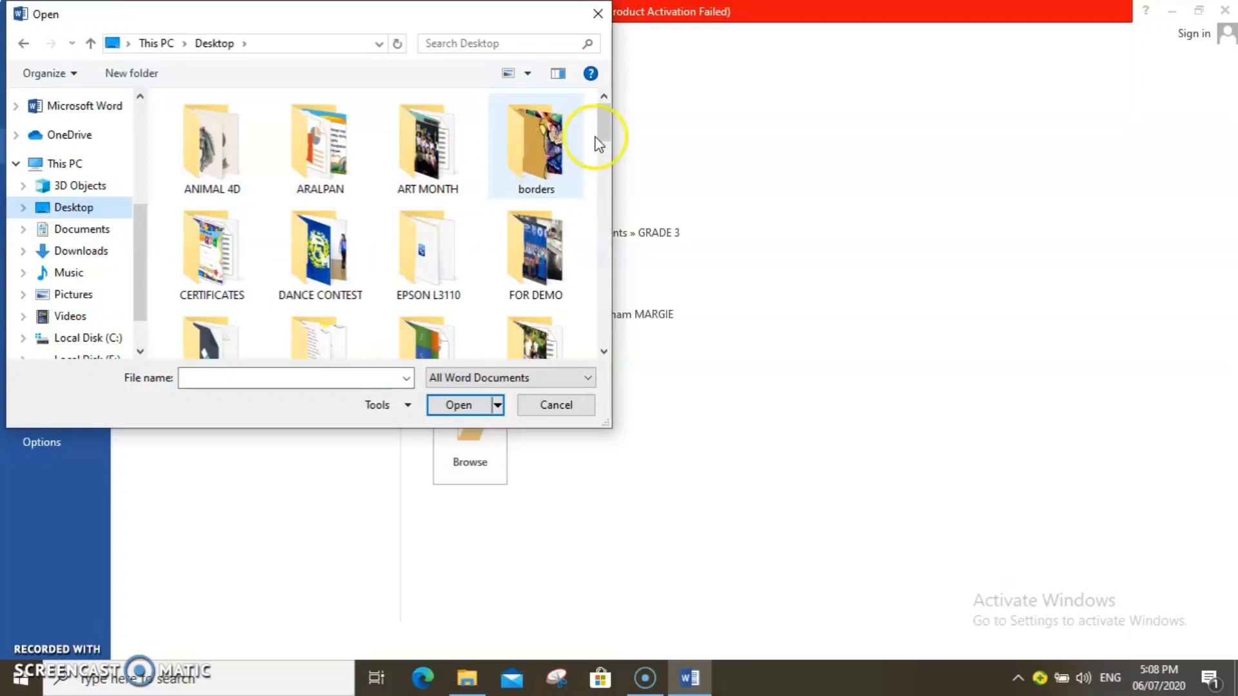
- Open the English 4- Learning Material PDF, keeping the All Word Documents filter
{"action": "left_click_drag", "start_coordinate": [601, 125], "coordinate": [604, 304]}
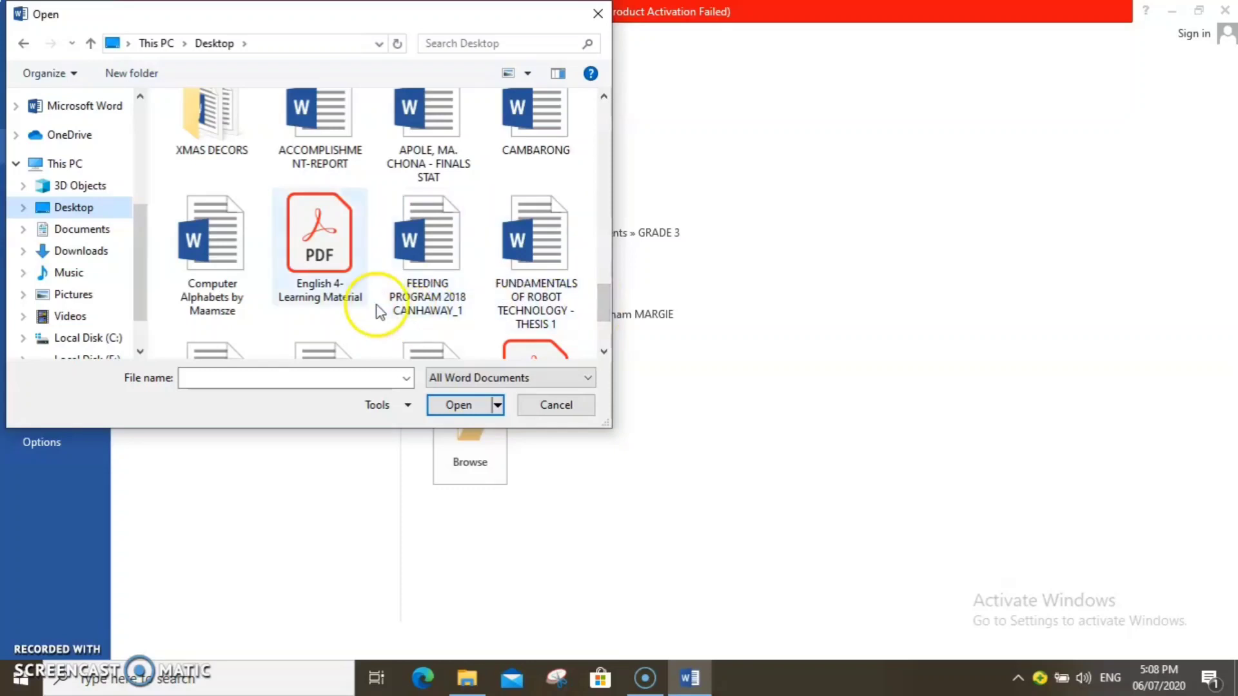
{"action": "left_click", "coordinate": [348, 279]}
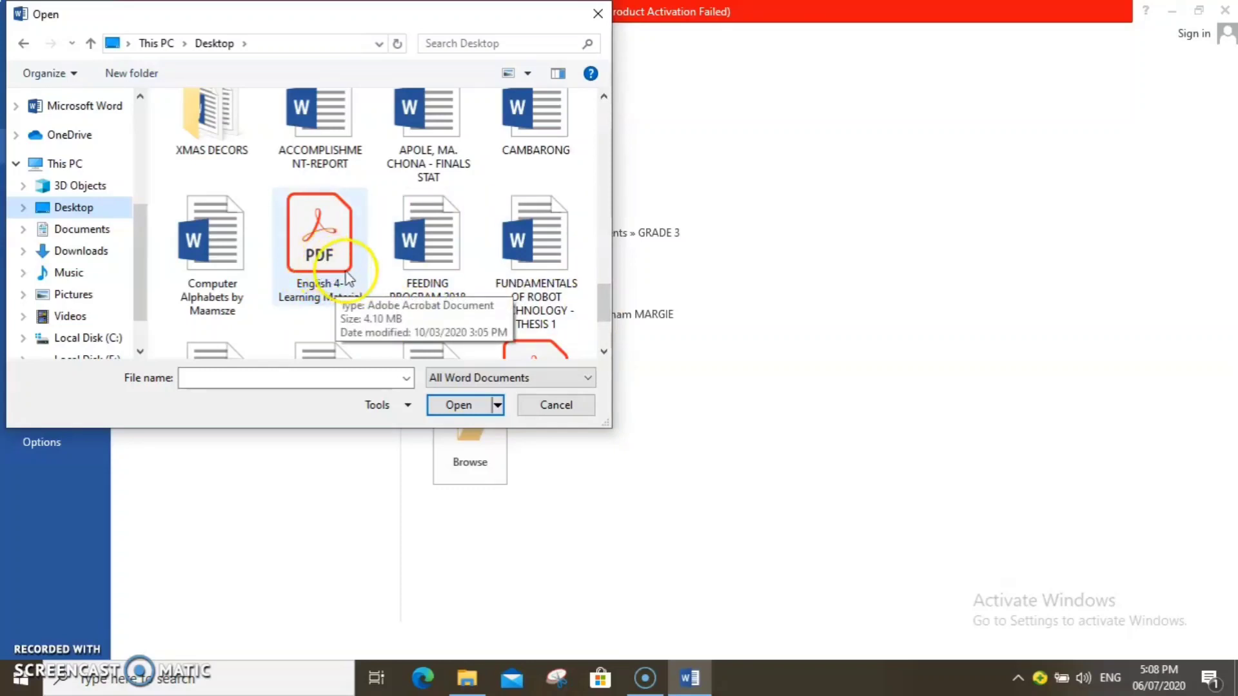
{"action": "left_click", "coordinate": [354, 278]}
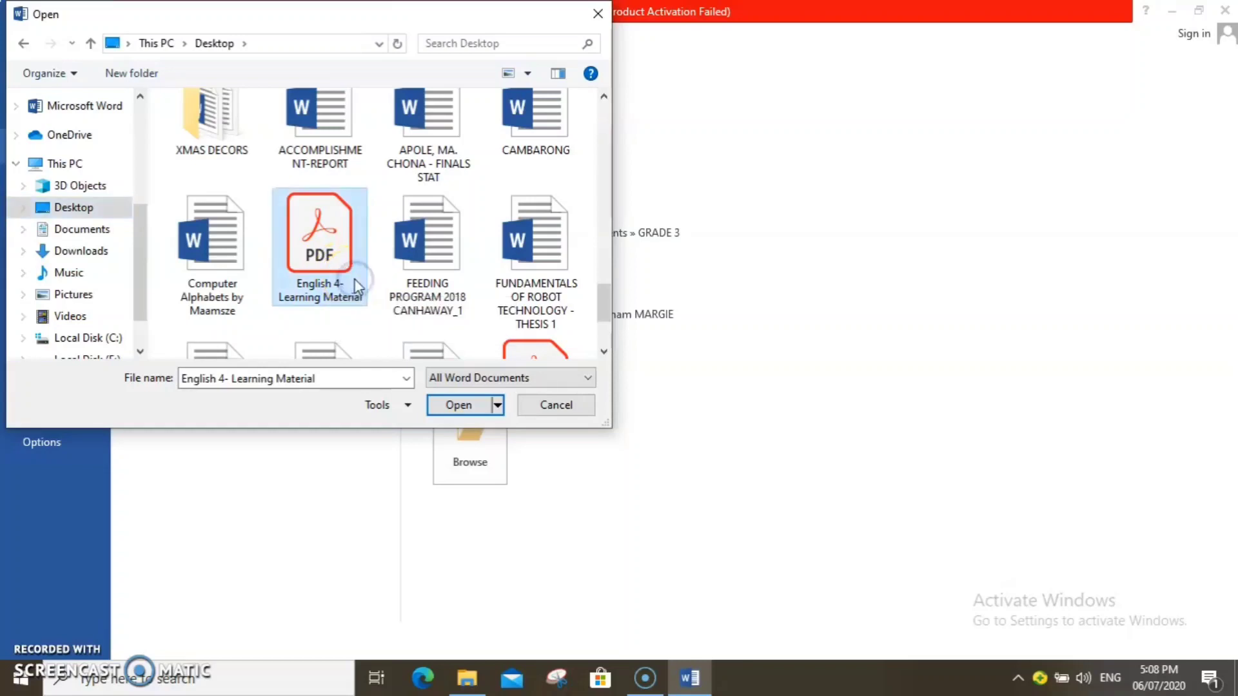
{"action": "left_click", "coordinate": [550, 381]}
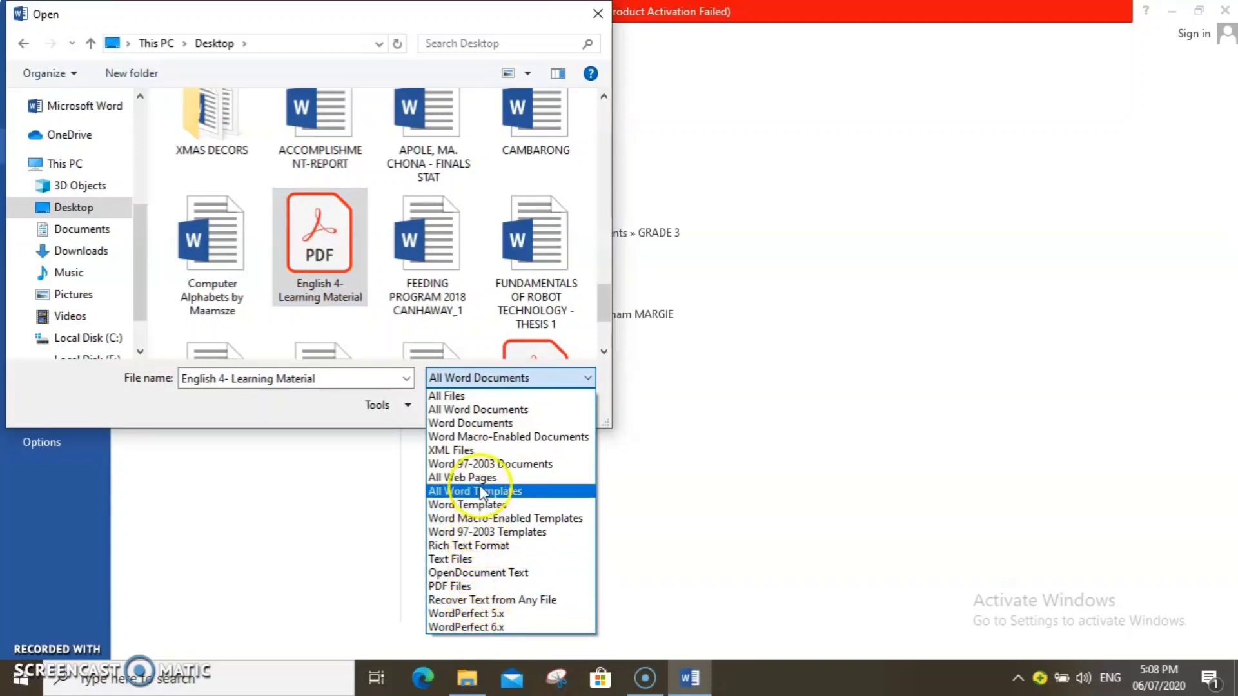
{"action": "left_click", "coordinate": [480, 411]}
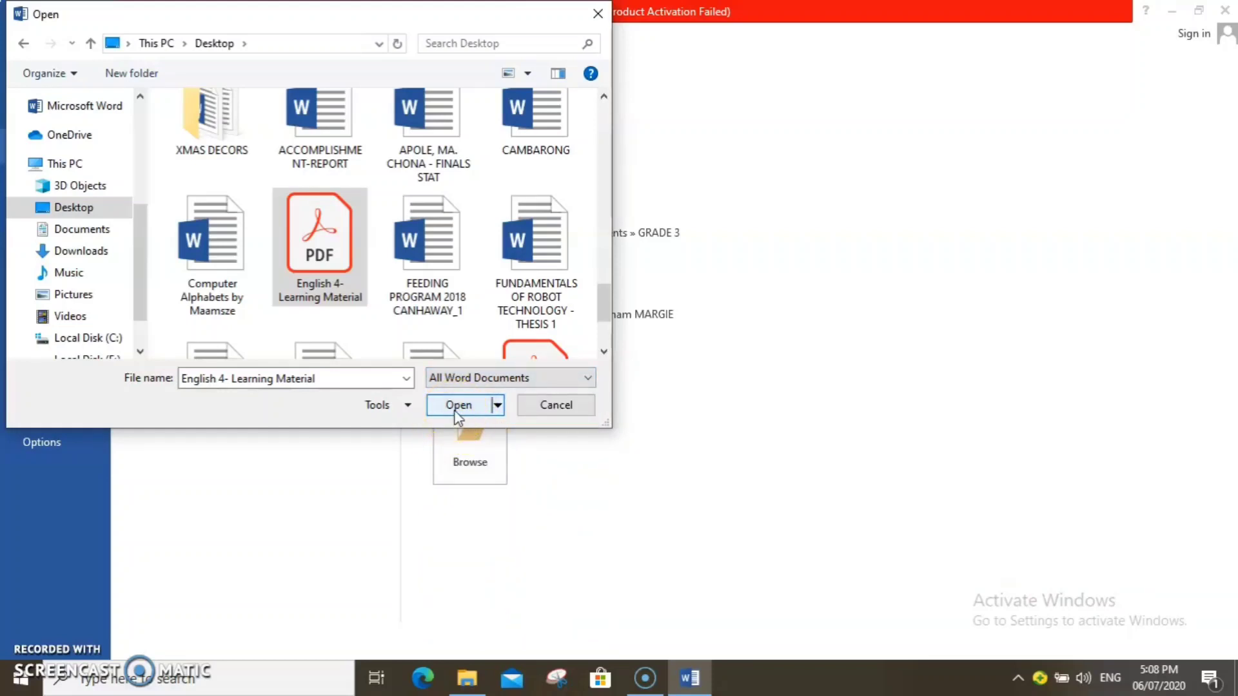
{"action": "left_click", "coordinate": [468, 415]}
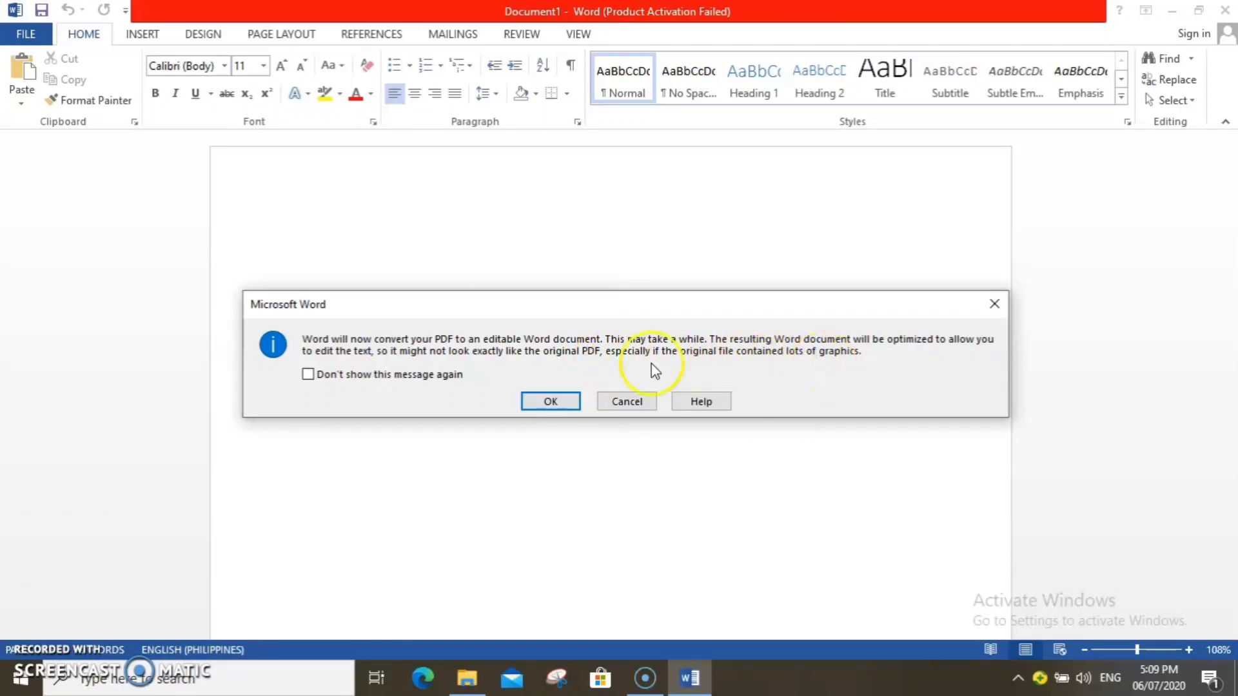
- Accept Word's notice to convert the English 4 PDF into an editable document
{"action": "left_click", "coordinate": [562, 401]}
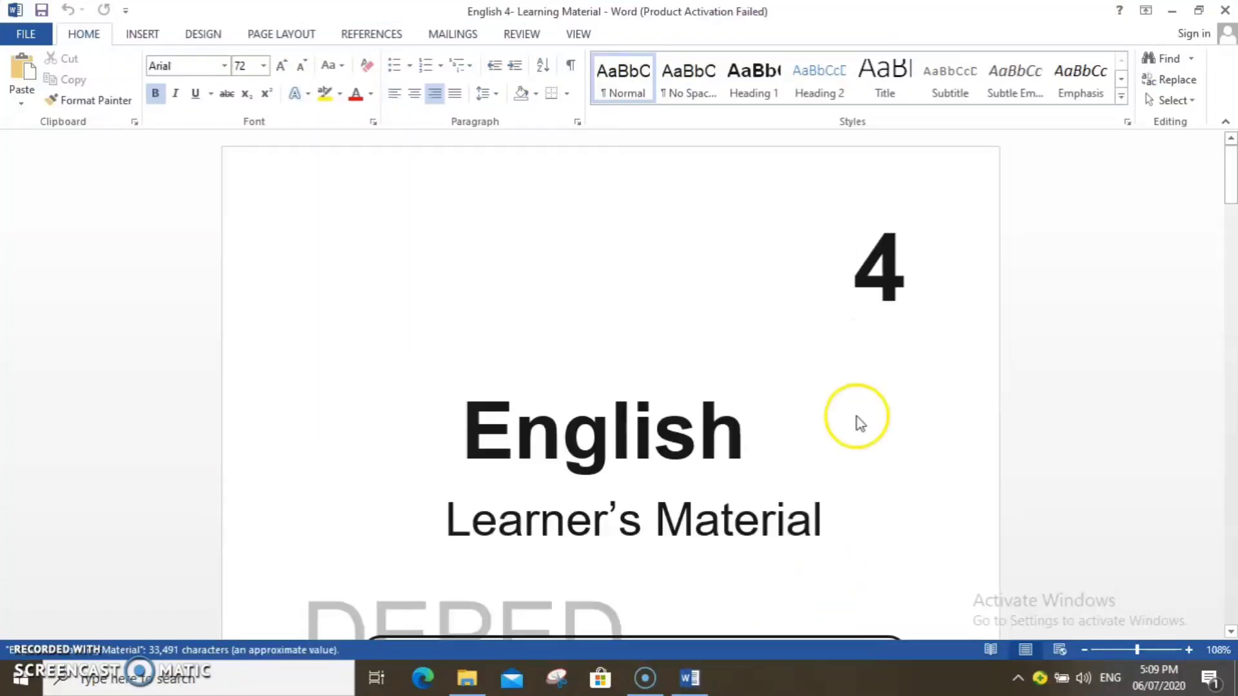
- Retype the large 4 on the cover page
{"action": "left_click", "coordinate": [903, 263]}
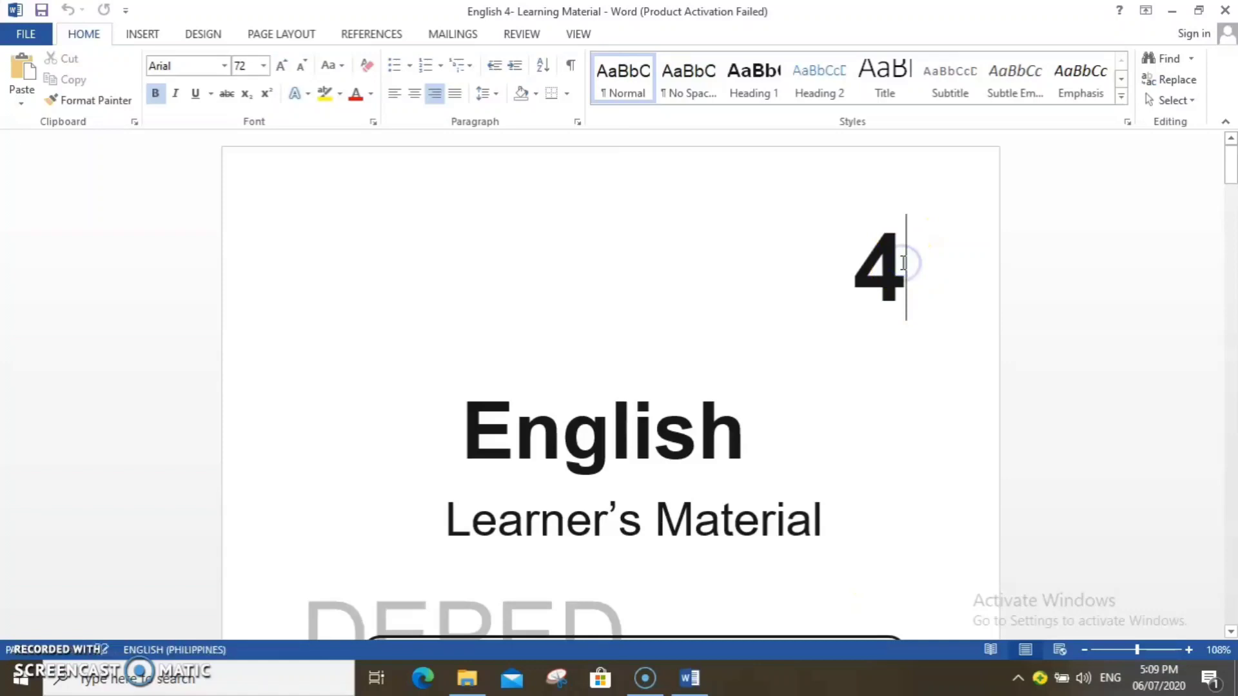
{"action": "key", "text": "BackSpace"}
{"action": "type", "text": "4"}
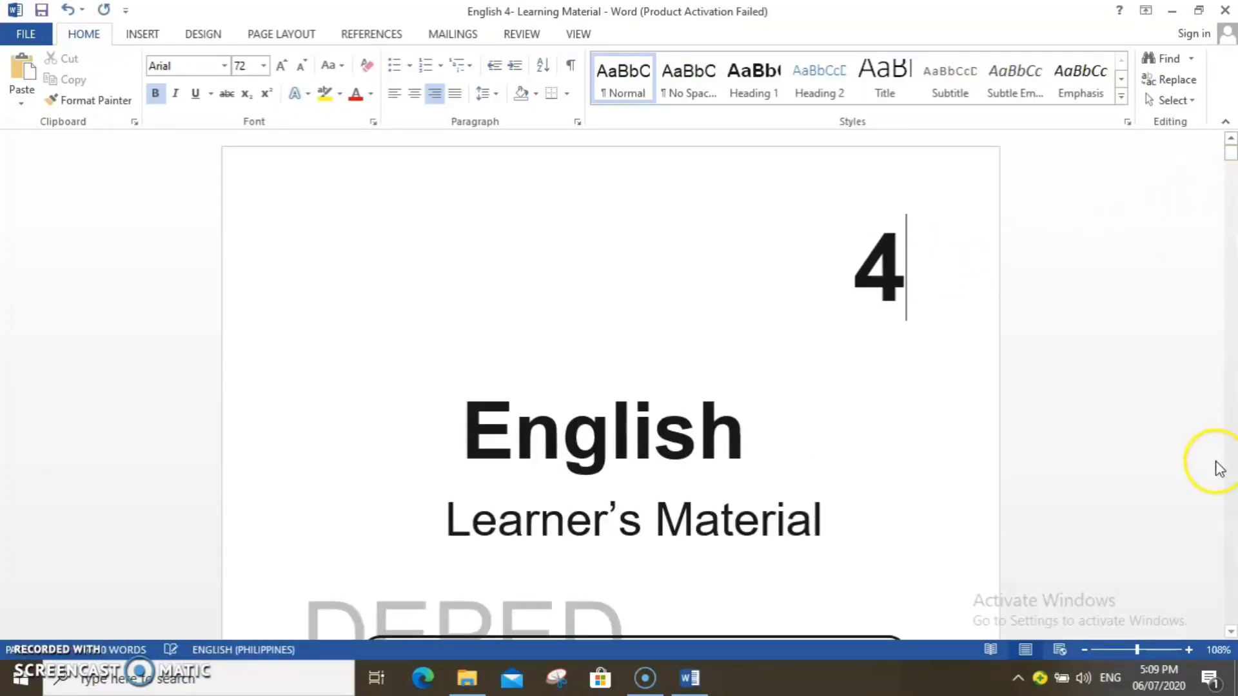
- On page 14, remove the extra spaces around near, its and leaves in sentences 3 and 5
{"action": "left_click", "coordinate": [1231, 632]}
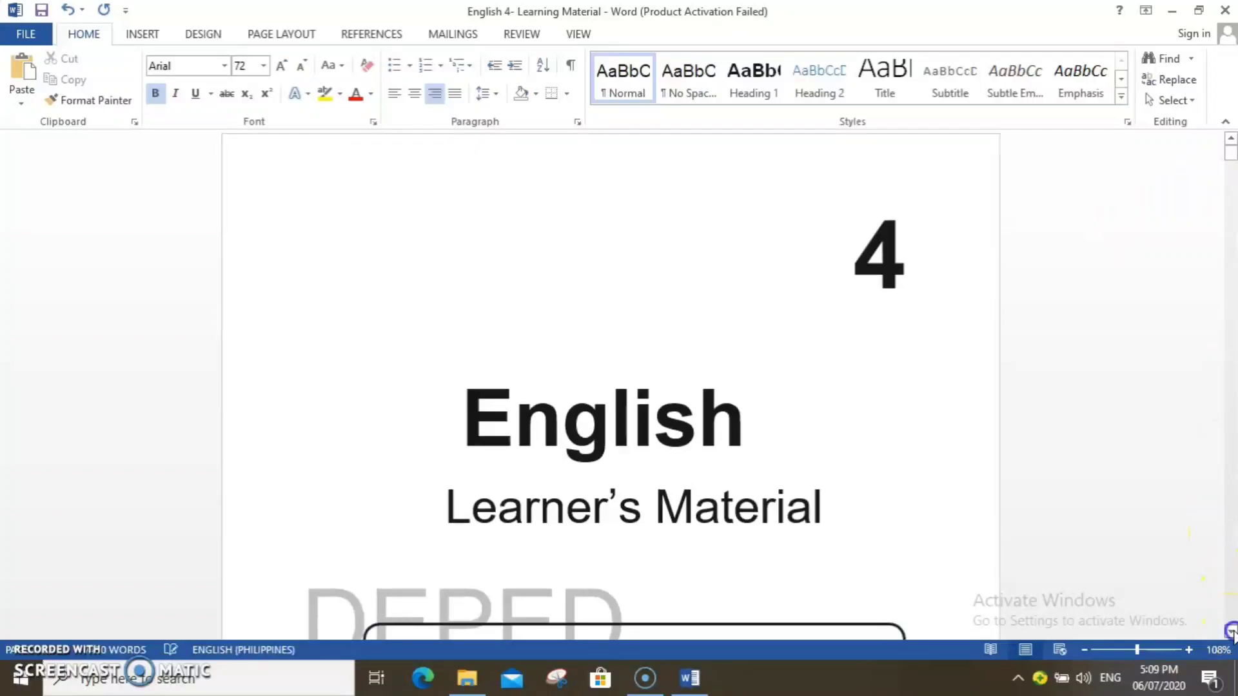
{"action": "scroll", "coordinate": [1230, 632], "scroll_direction": "down", "scroll_amount": 4}
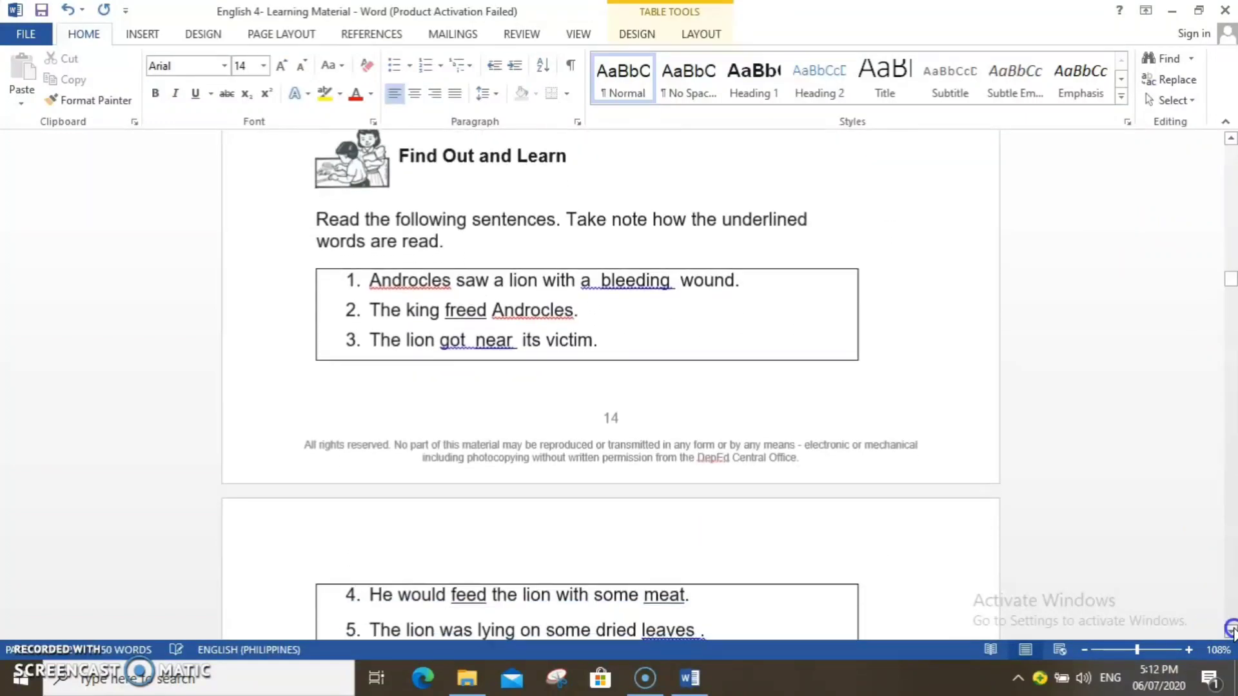
{"action": "scroll", "coordinate": [668, 377], "scroll_direction": "down", "scroll_amount": 1}
{"action": "left_click", "coordinate": [477, 283]}
{"action": "key", "text": "BackSpace"}
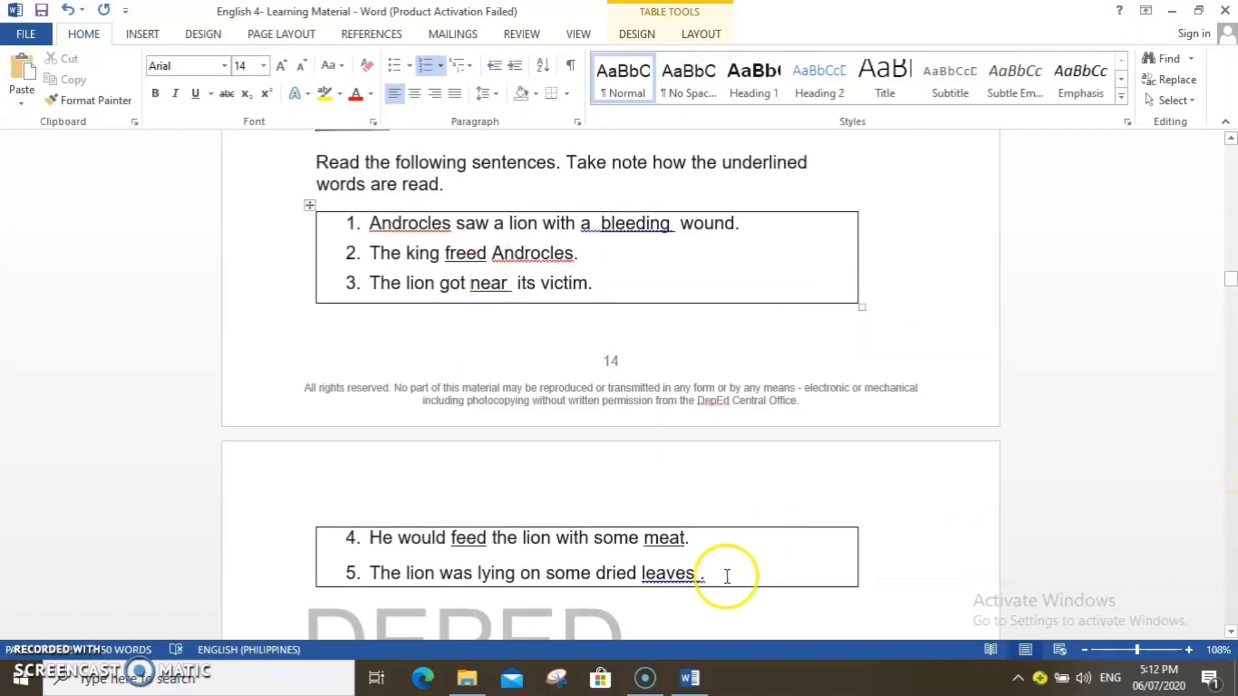
{"action": "left_click", "coordinate": [701, 574]}
{"action": "key", "text": "BackSpace"}
{"action": "key", "text": "BackSpace"}
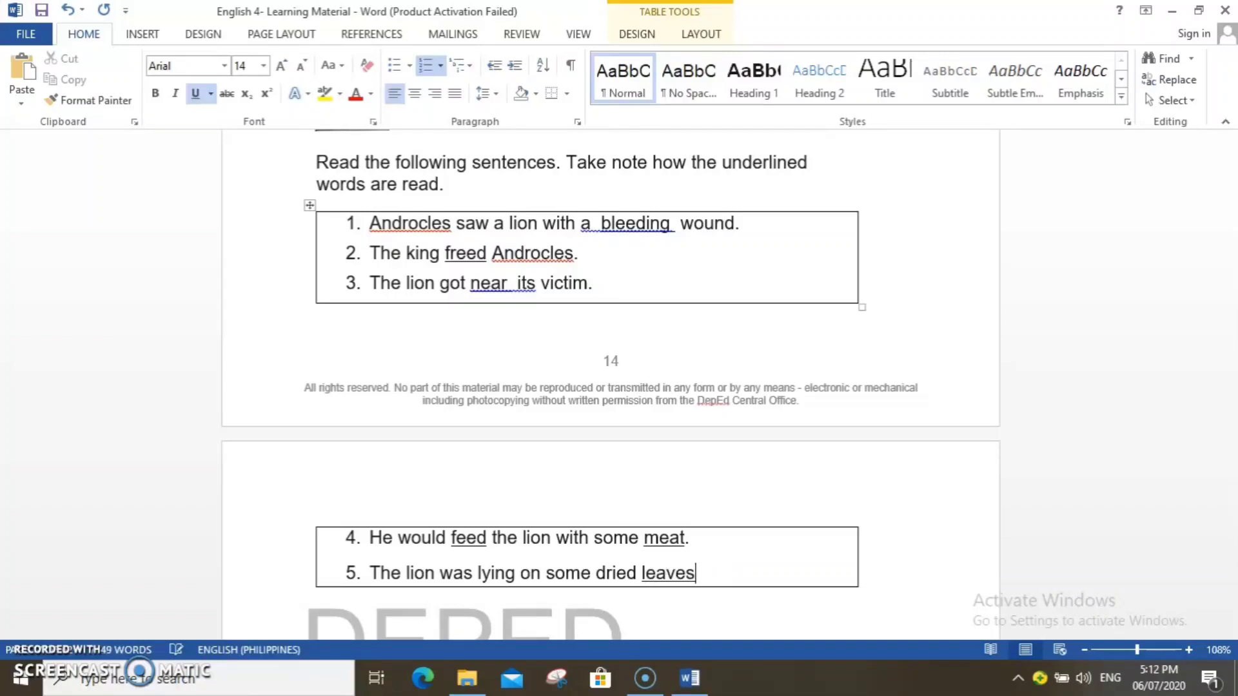
{"action": "left_click", "coordinate": [1230, 632]}
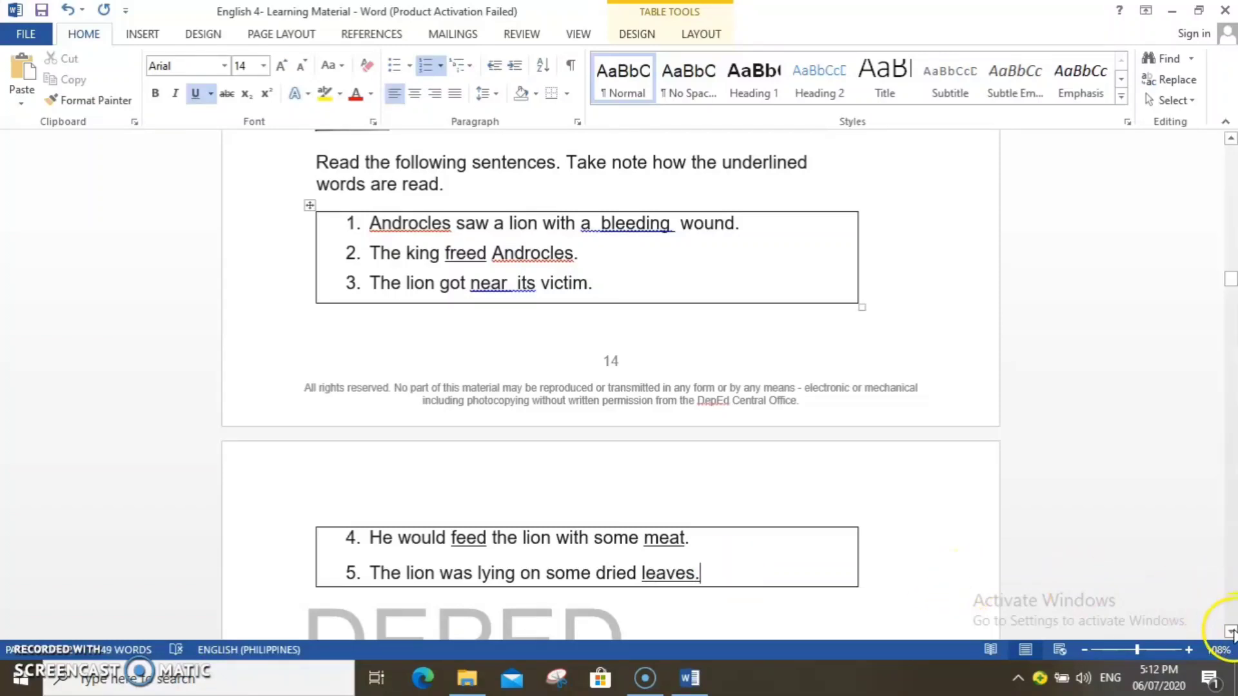
{"action": "left_click", "coordinate": [1230, 138]}
{"action": "left_click", "coordinate": [517, 255]}
{"action": "key", "text": "BackSpace"}
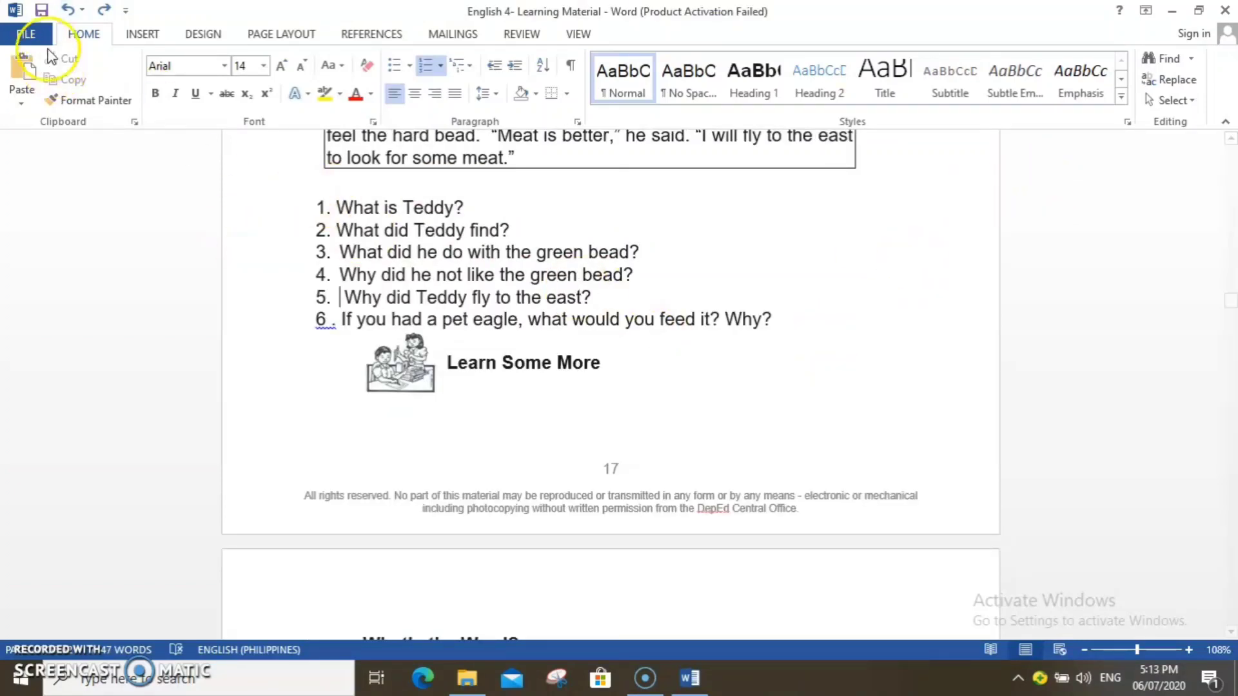
- Save to the Desktop as a Word Document named English 4- Learning Material
{"action": "left_click", "coordinate": [27, 36]}
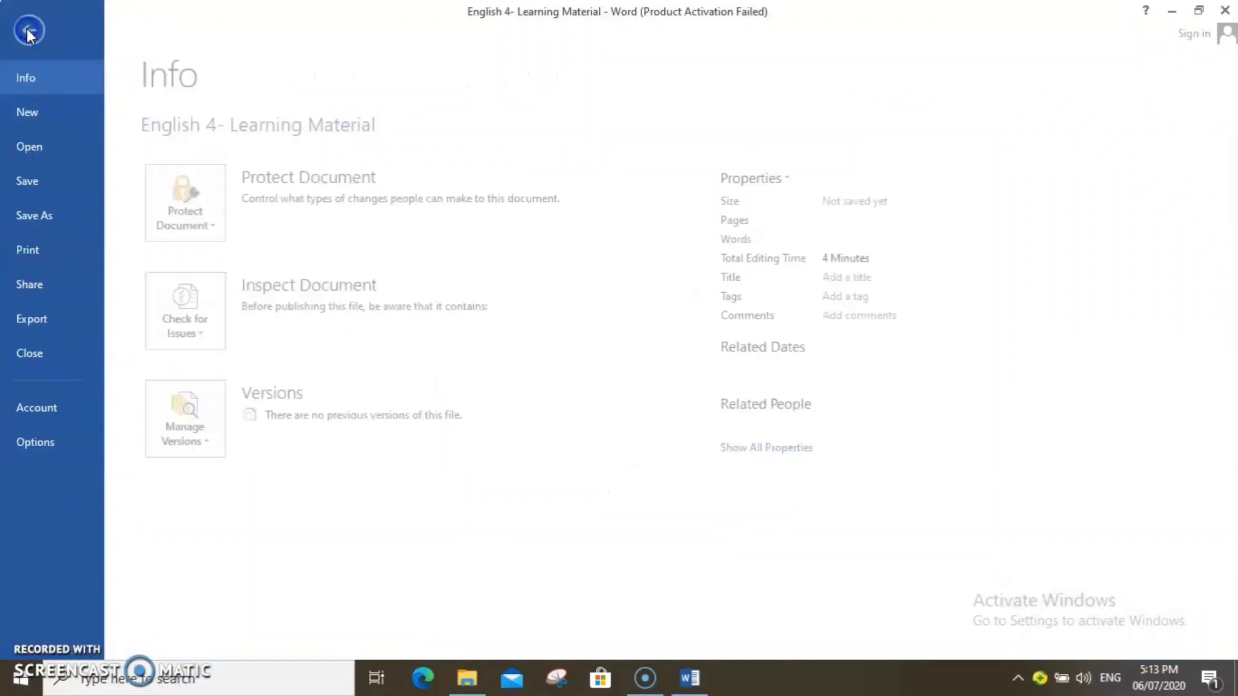
{"action": "left_click", "coordinate": [72, 214]}
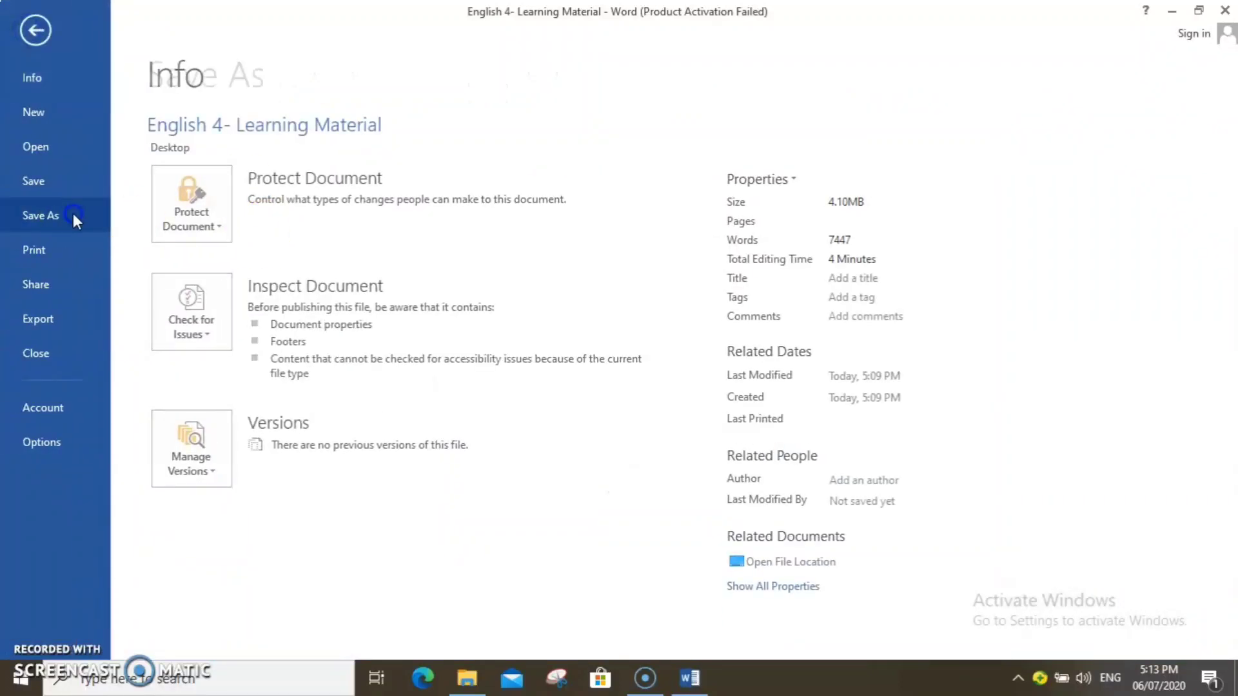
{"action": "left_click", "coordinate": [471, 200]}
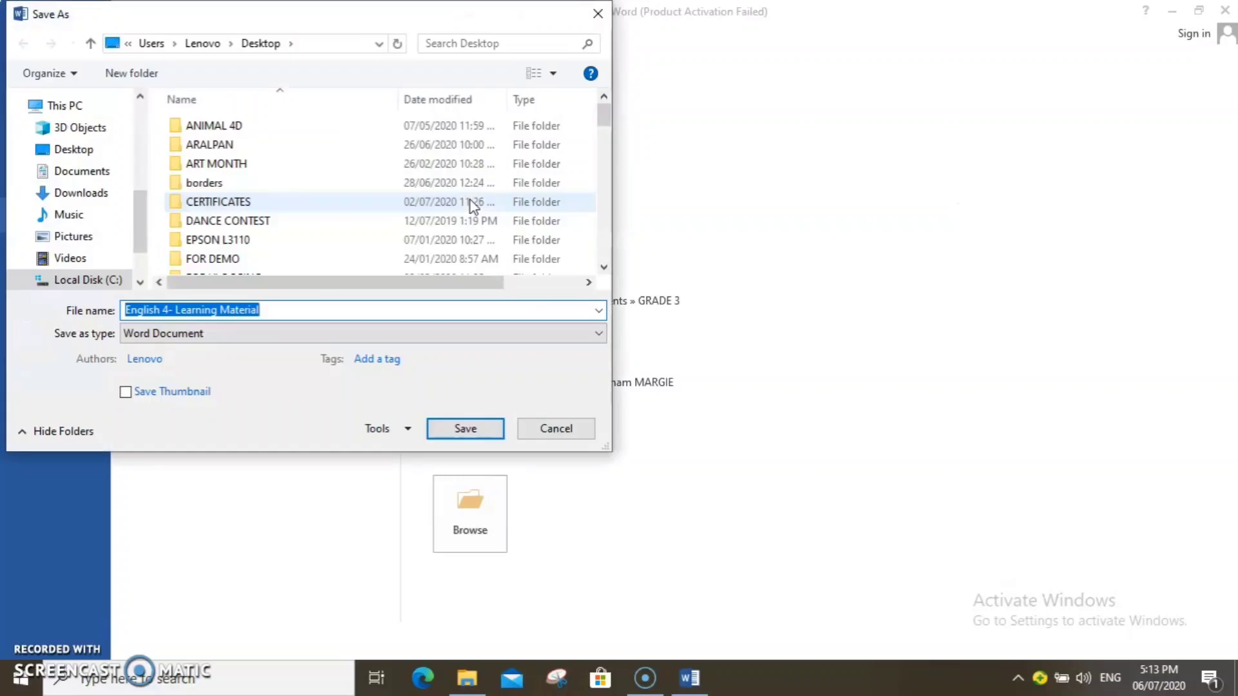
{"action": "left_click", "coordinate": [531, 333]}
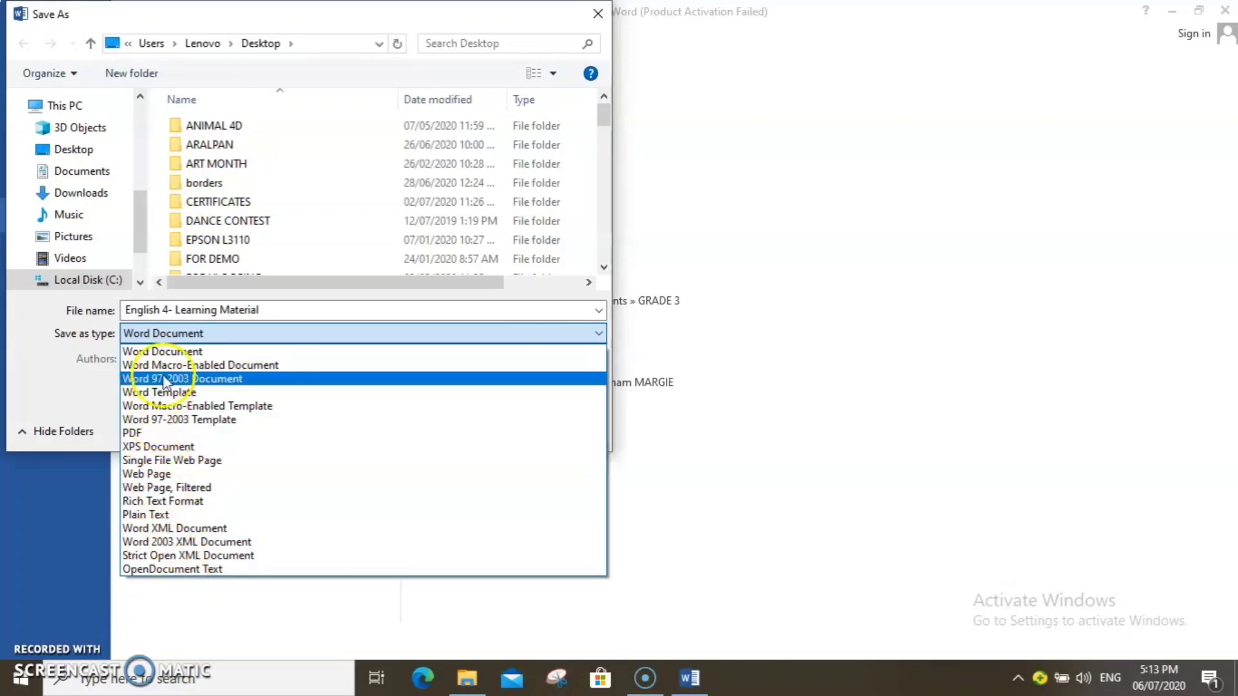
{"action": "left_click", "coordinate": [163, 353]}
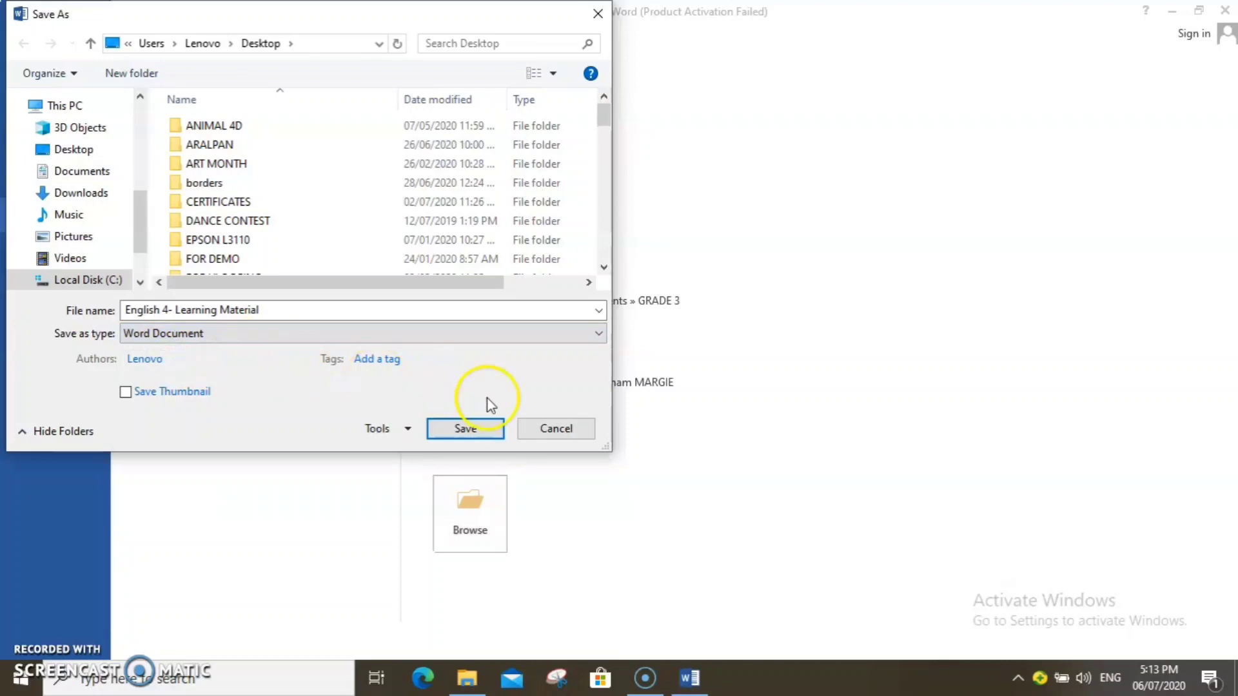
{"action": "left_click", "coordinate": [490, 437]}
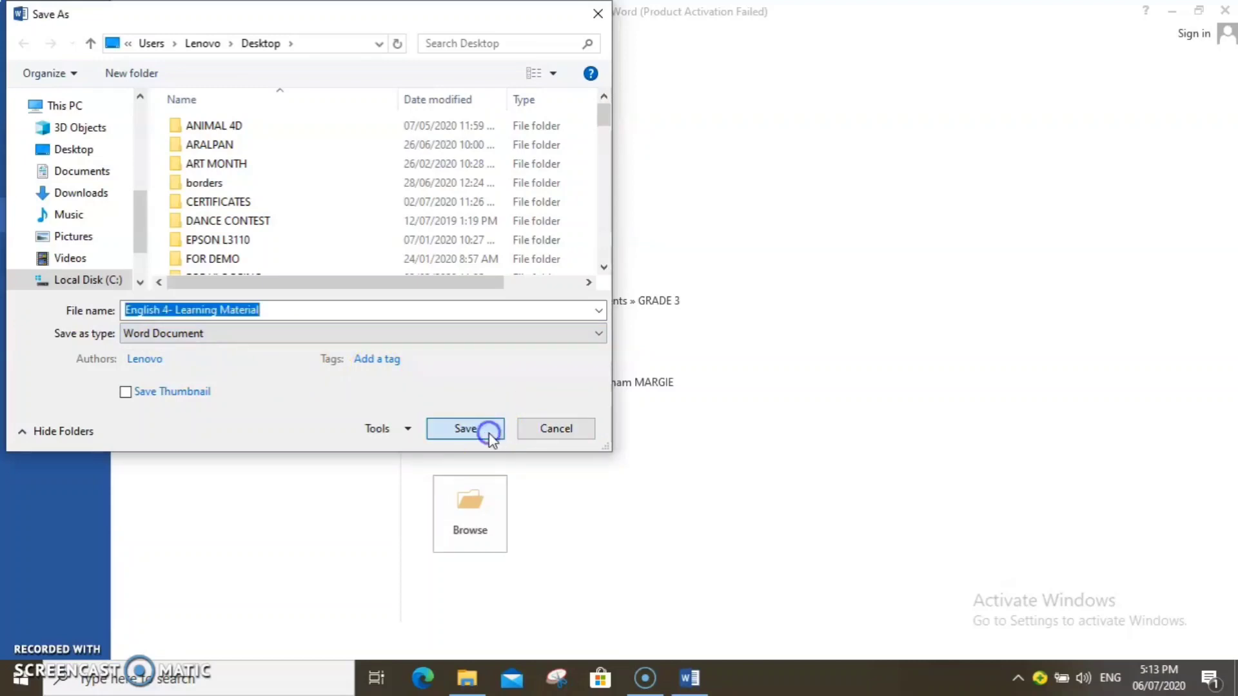